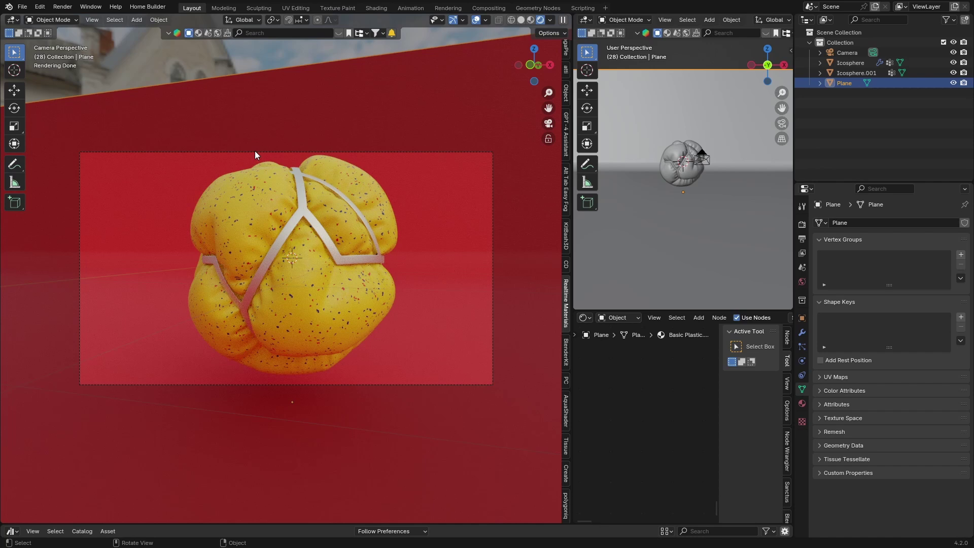
Choose Cycles as the scene's render engine.
left_click(802, 224)
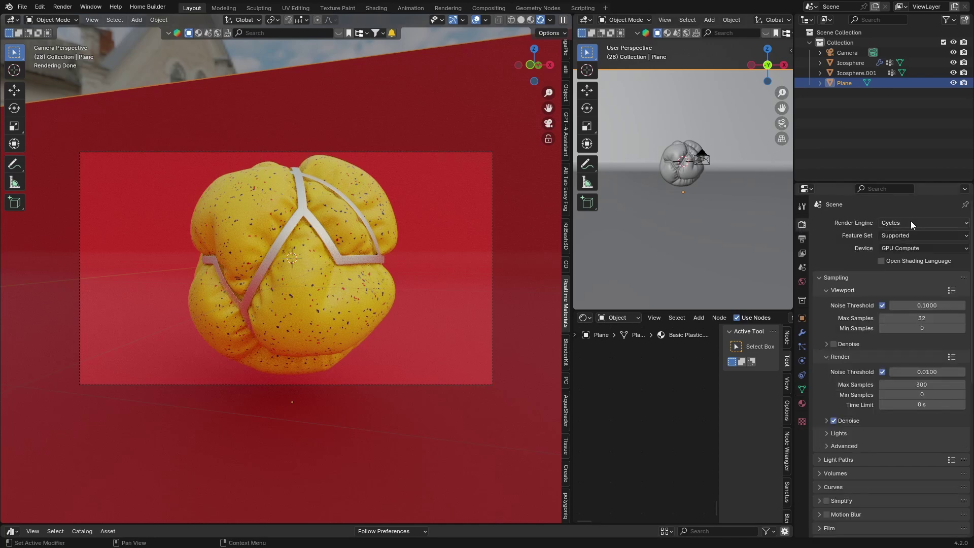
left_click(911, 223)
left_click(904, 257)
Set the output's horizontal resolution to 1080 px for a square frame.
left_click(802, 239)
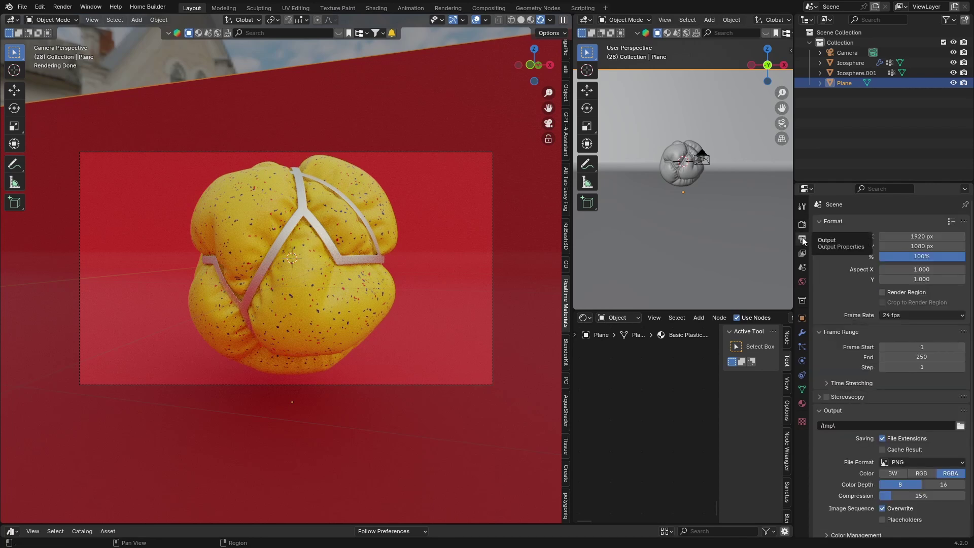
left_click(922, 236)
type("1080")
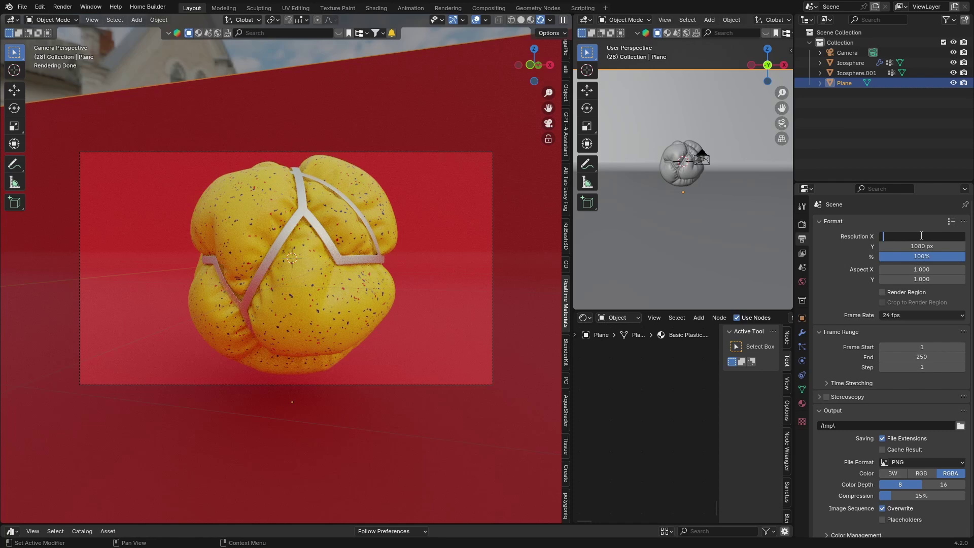
key("Return")
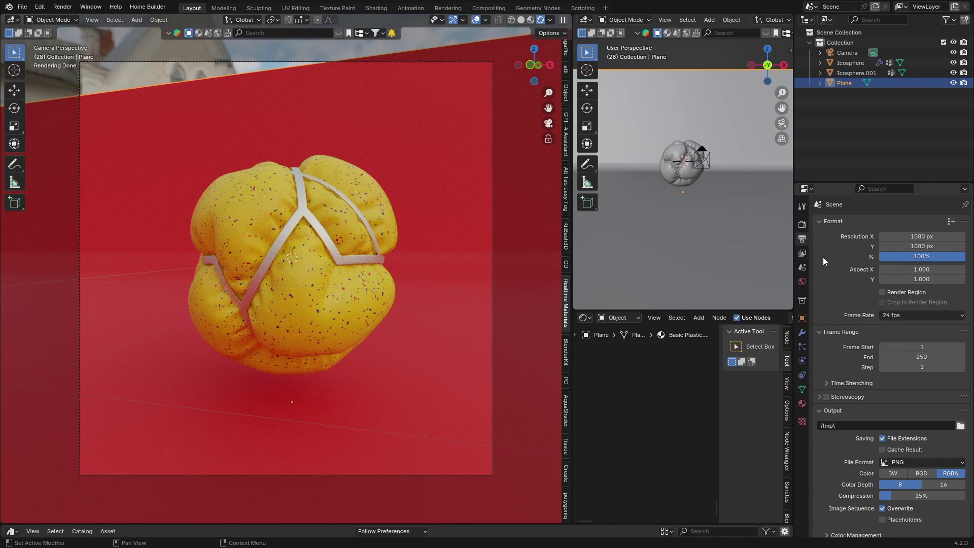
Set the output's horizontal resolution to 1920 px for a widescreen frame.
left_click(932, 237)
type("1920")
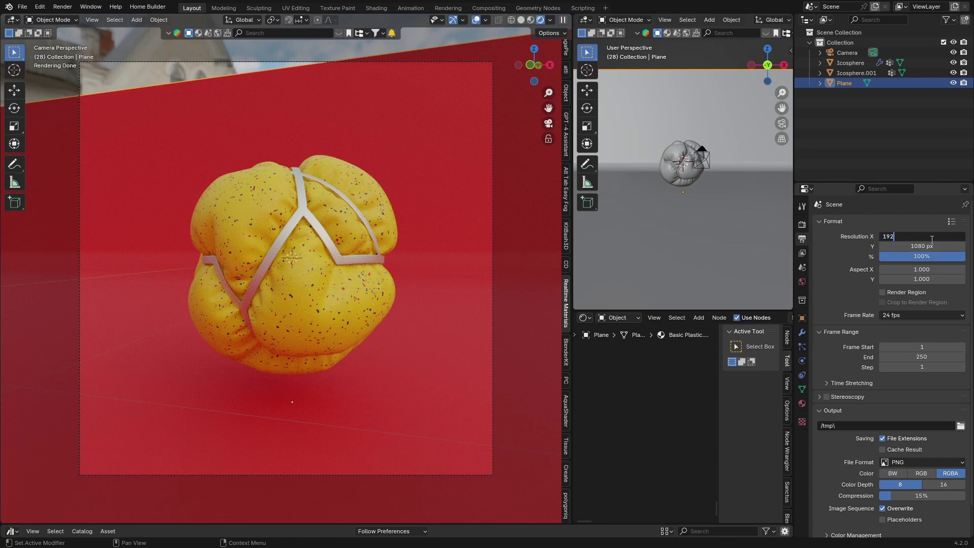
key("Return")
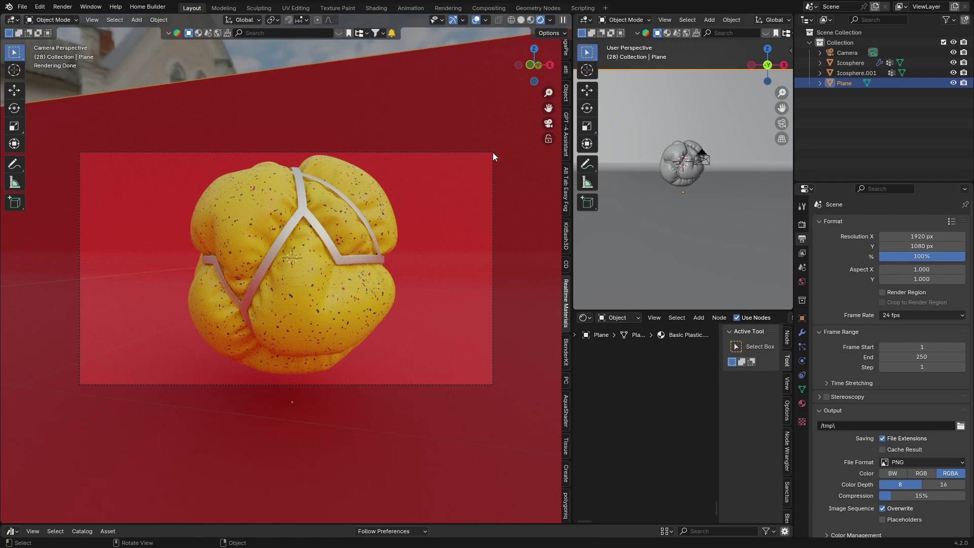
Set the output resolution scale to 300%.
left_click(910, 256)
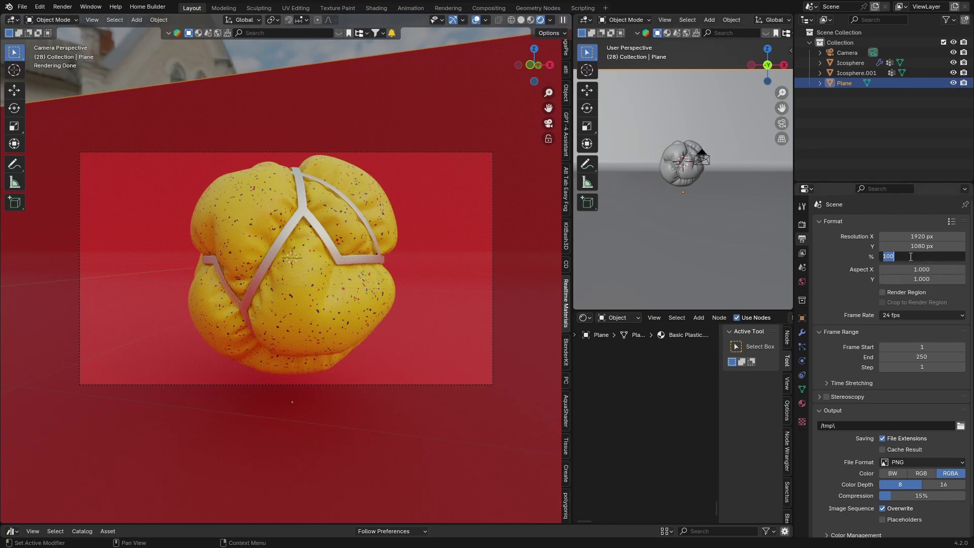
key("BackSpace")
type("300")
key("Return")
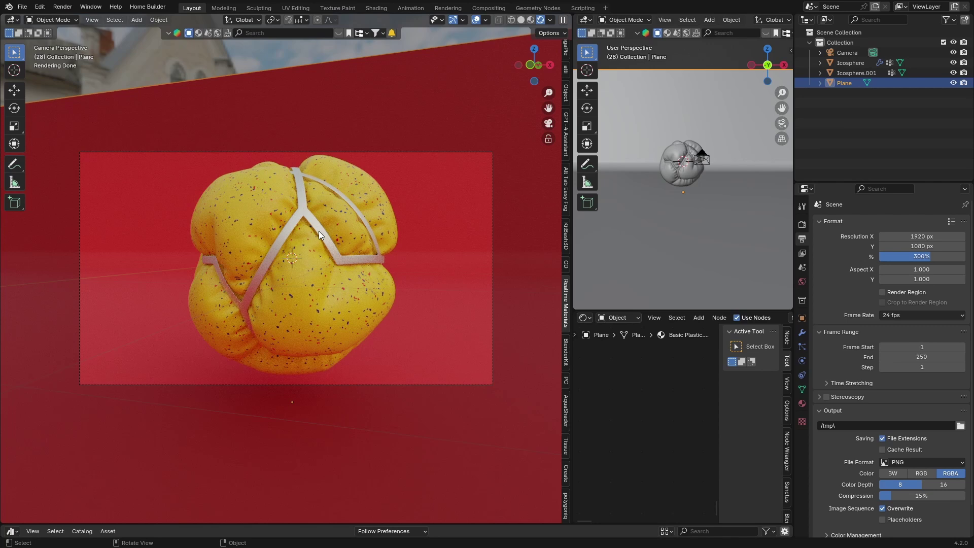
Set the output resolution scale to 100%.
left_click(920, 256)
type("100")
key("Return")
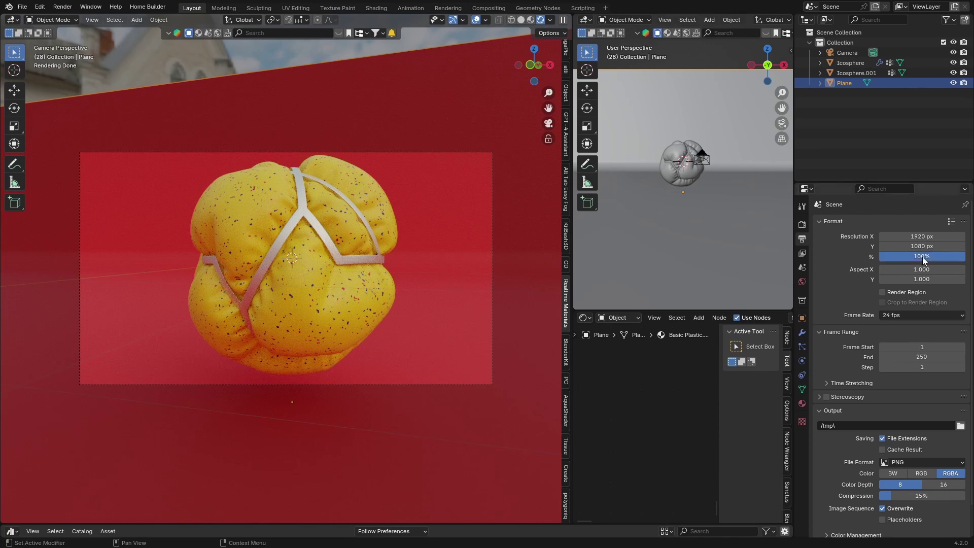
Set the PNG output's color depth to 16 and its compression to 0%.
scroll(846, 353, "down", 2)
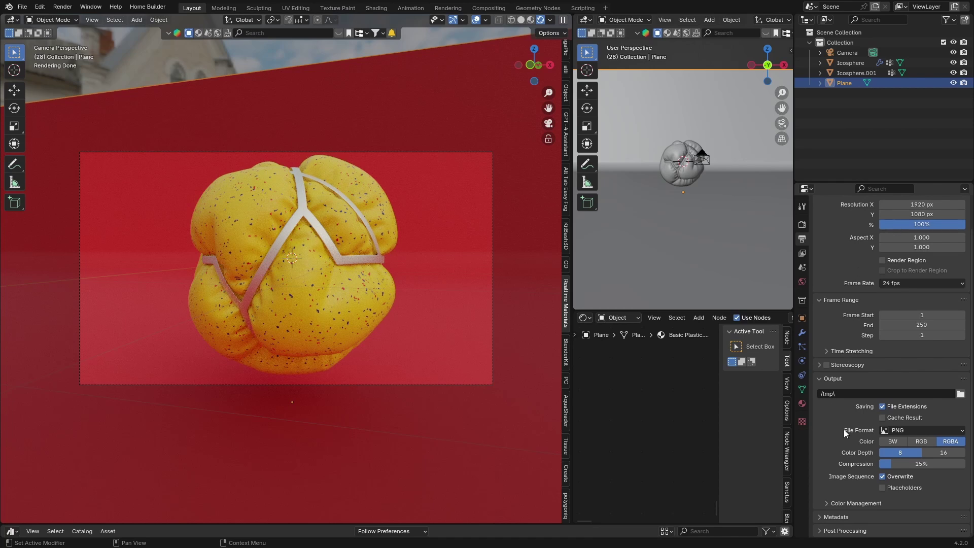
left_click(945, 452)
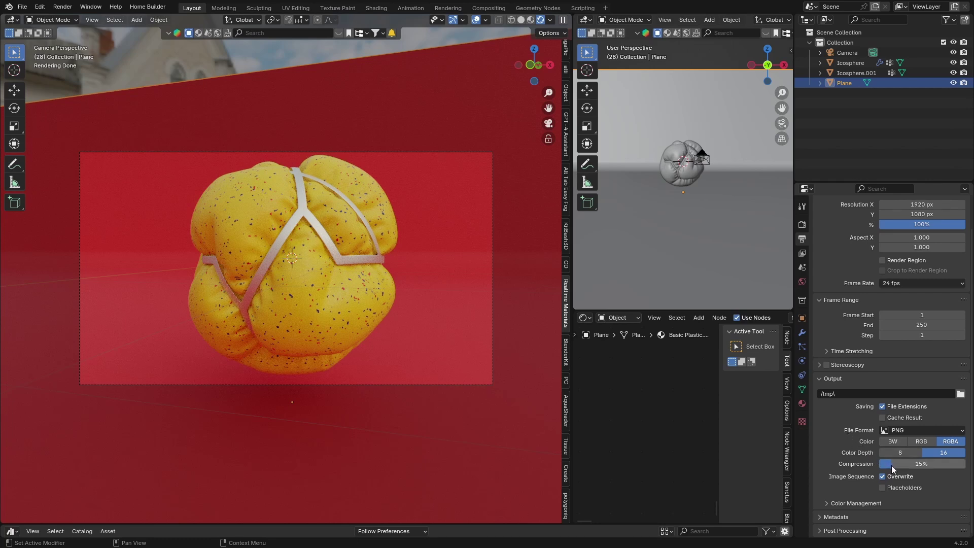
left_click_drag(891, 465, 878, 464)
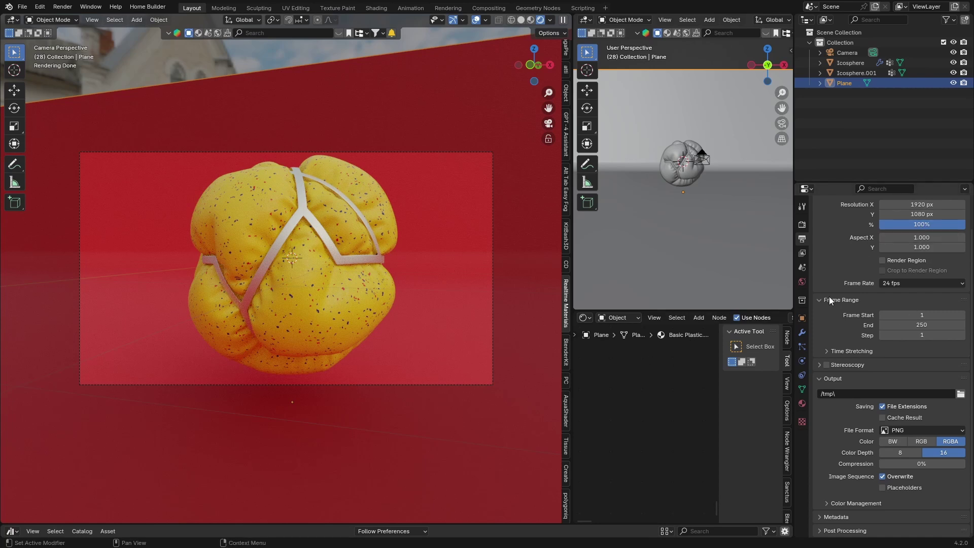
Override the scene's color management for the output and set its view transform to AgX.
scroll(848, 426, "up", 2)
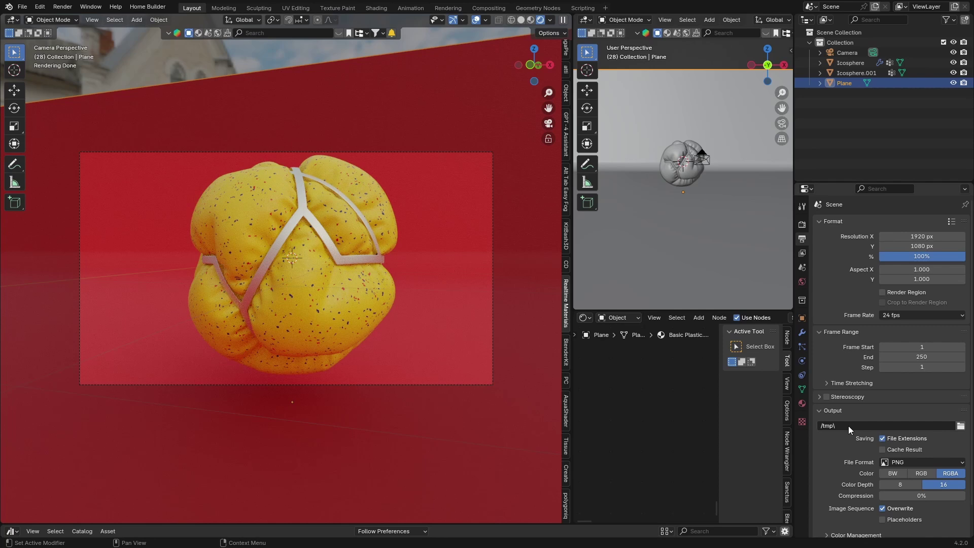
scroll(847, 443, "down", 2)
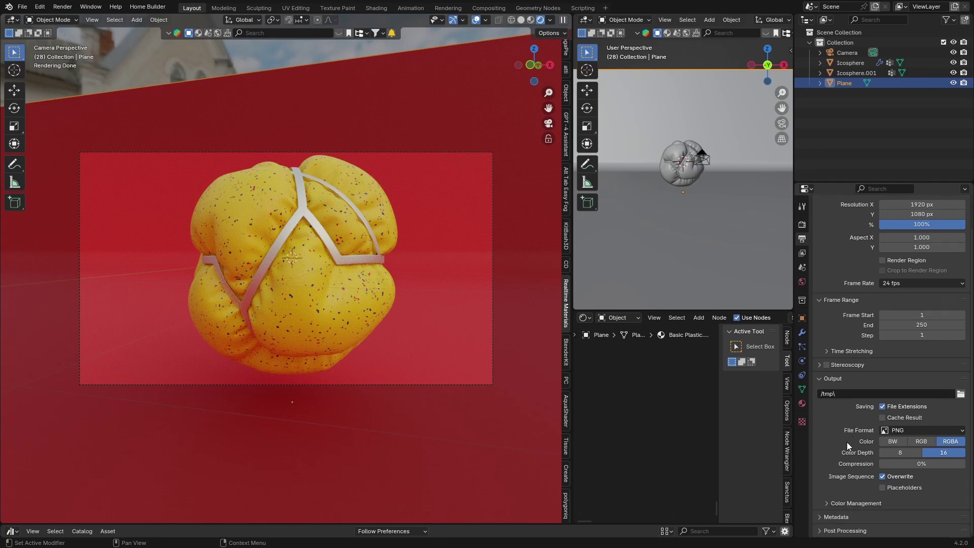
left_click(828, 503)
scroll(828, 502, "down", 5)
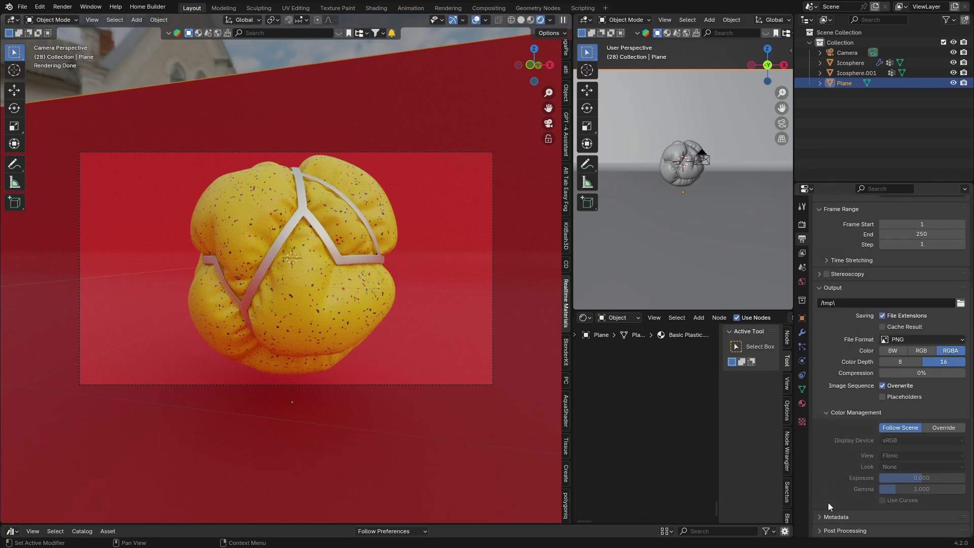
left_click(940, 429)
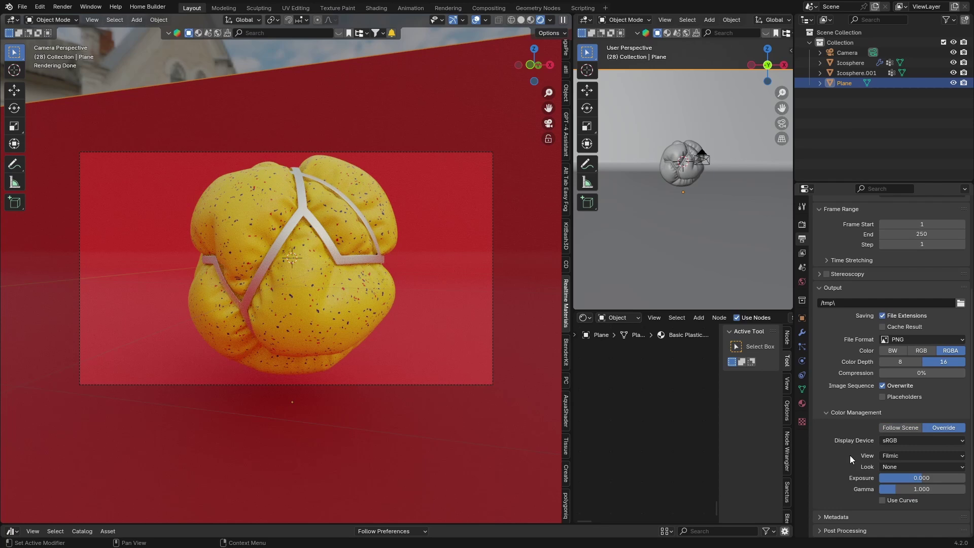
left_click(893, 457)
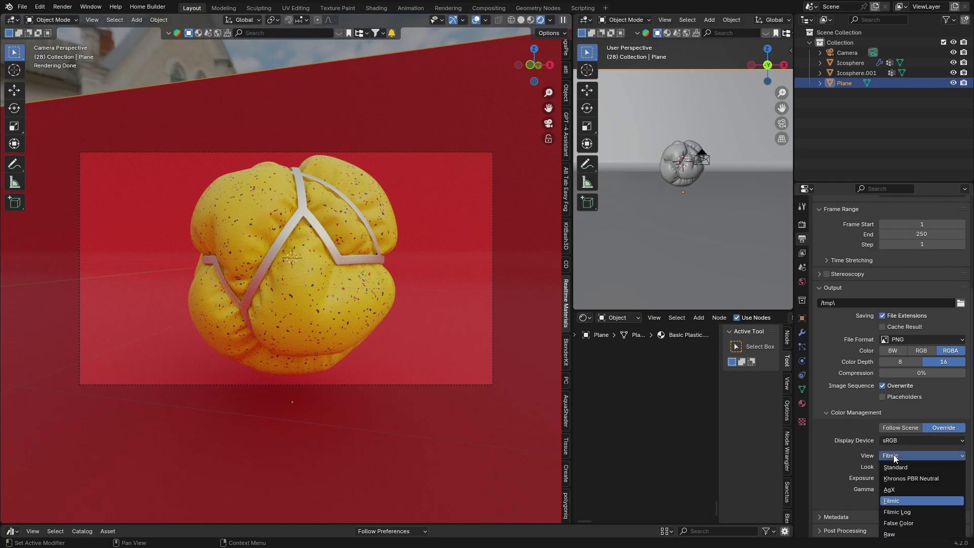
left_click(896, 488)
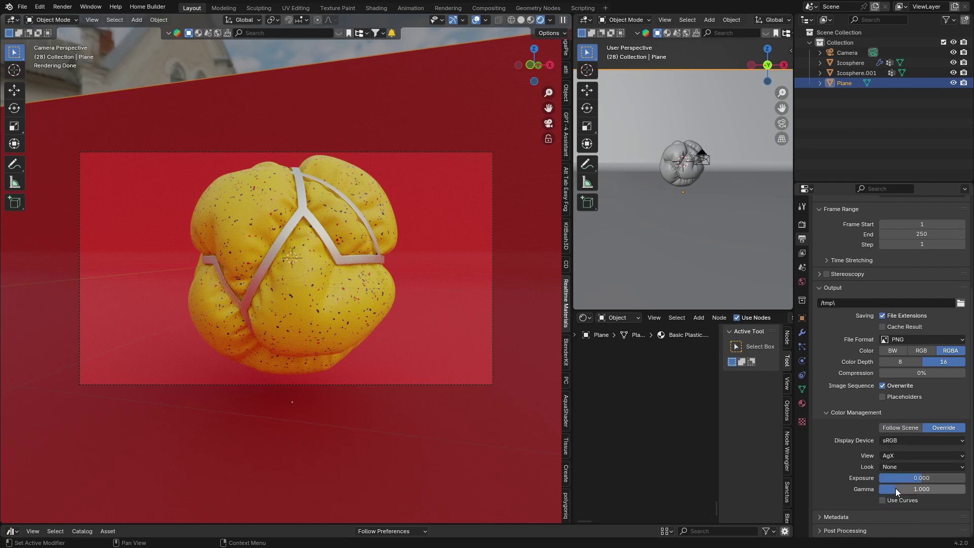
Keep sRGB as the output's display device and set its view transform to Filmic.
left_click(902, 439)
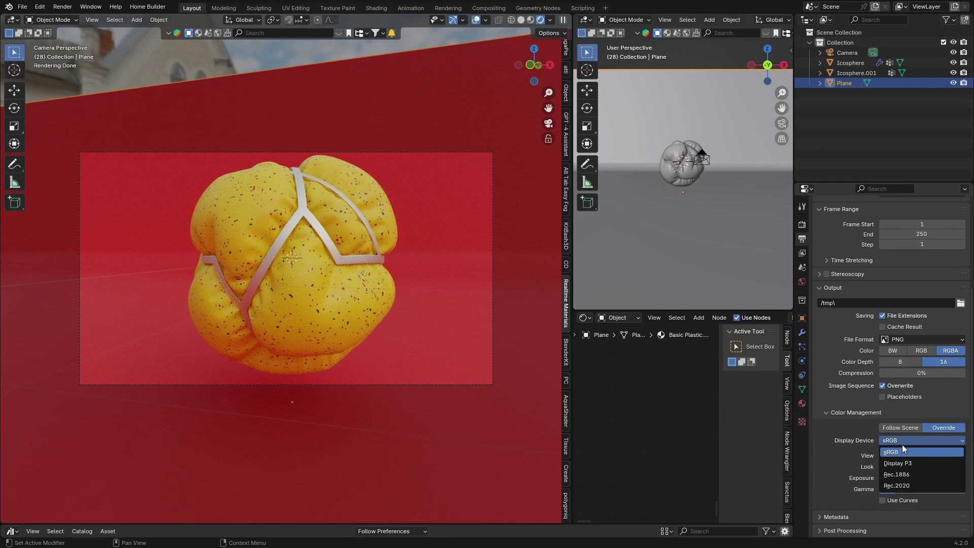
left_click(902, 442)
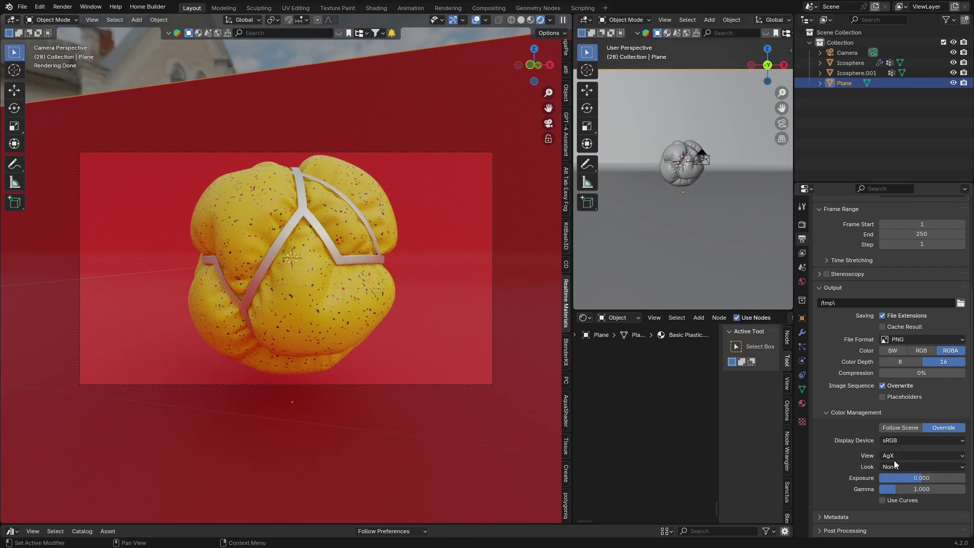
left_click(893, 457)
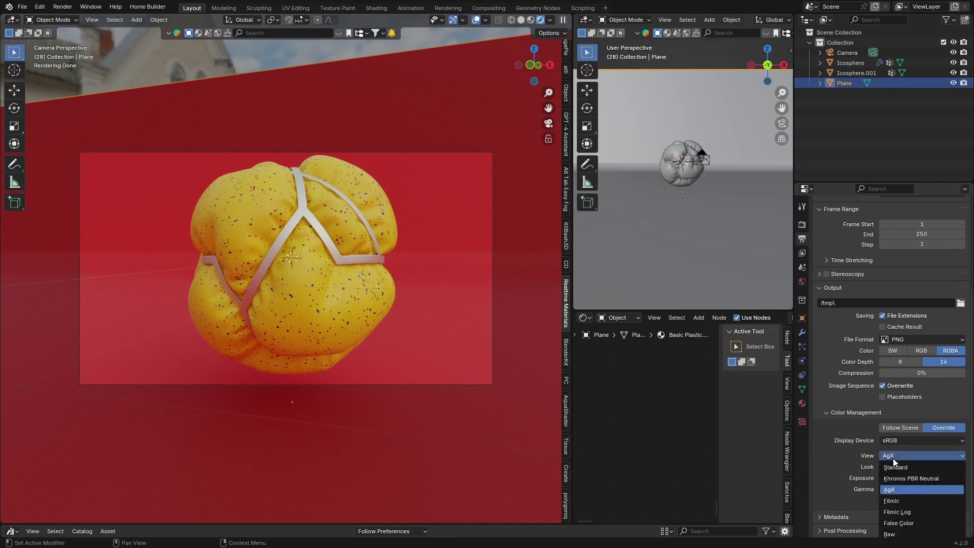
left_click(897, 500)
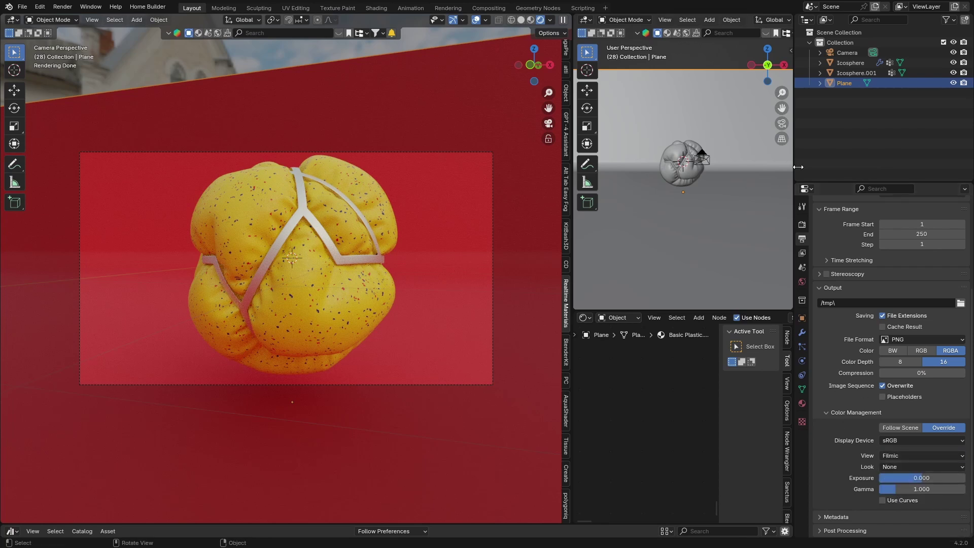
Set the final render's maximum samples to 300 in the Cycles sampling settings.
left_click(802, 224)
scroll(824, 258, "up", 6)
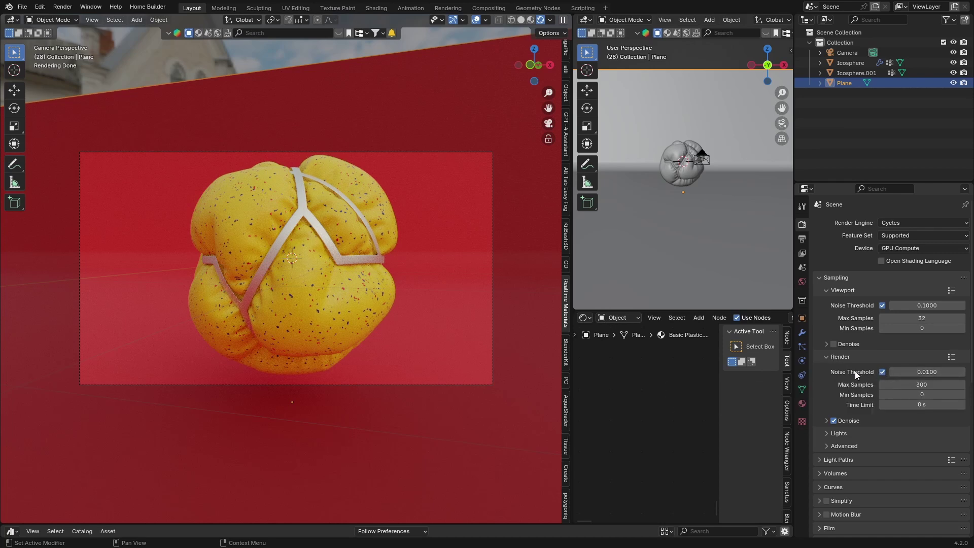
left_click(914, 384)
key("BackSpace")
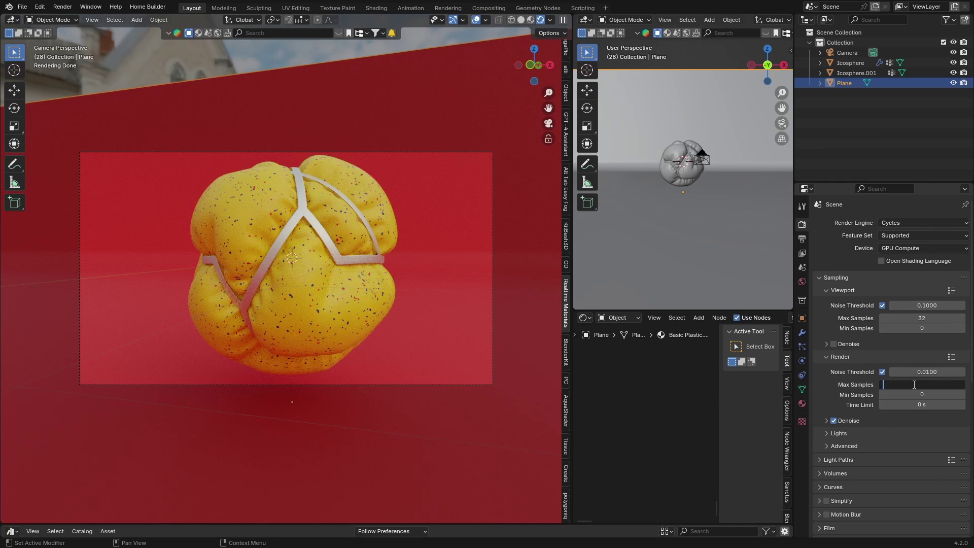
type("300")
key("Return")
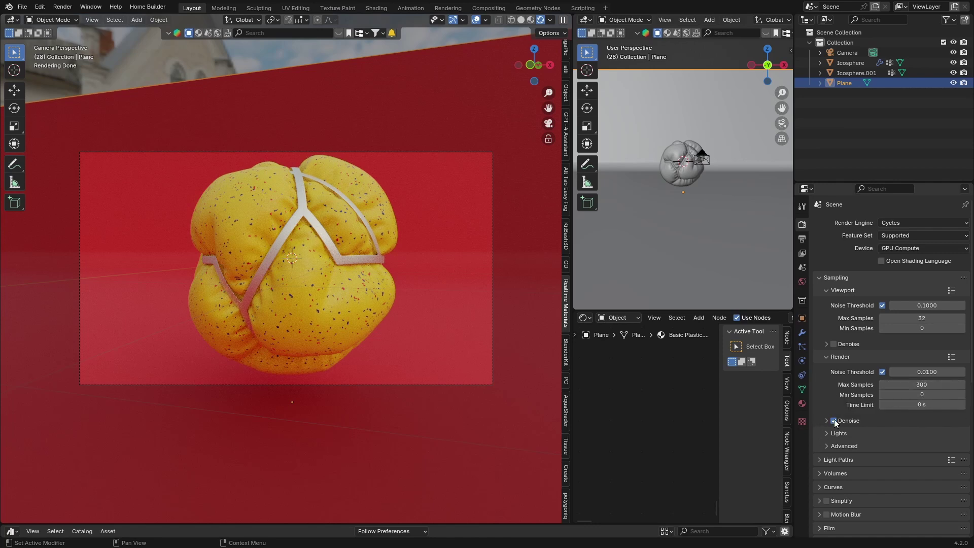
Set the light paths' maximum Transmission and Volume bounces to 4 each.
scroll(825, 386, "down", 5)
left_click(828, 345)
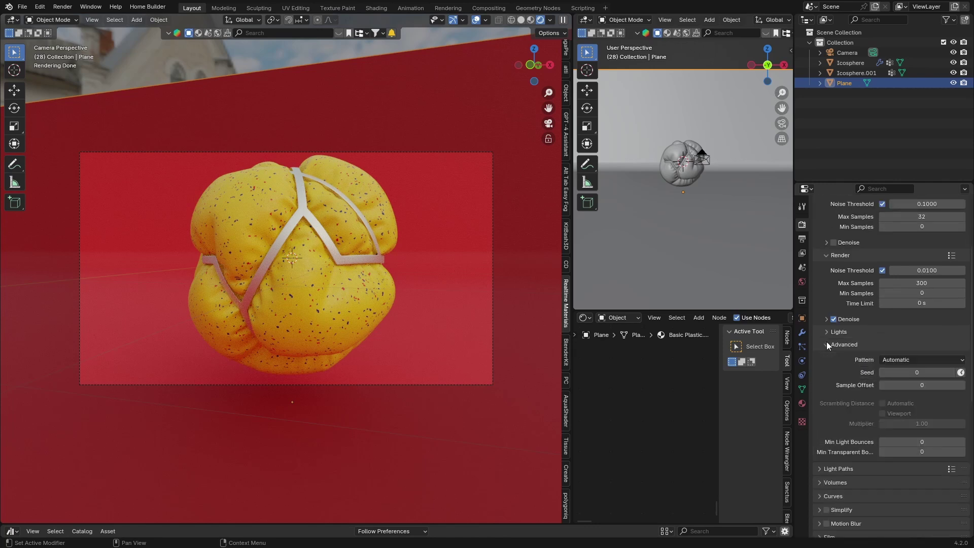
scroll(839, 414, "down", 6)
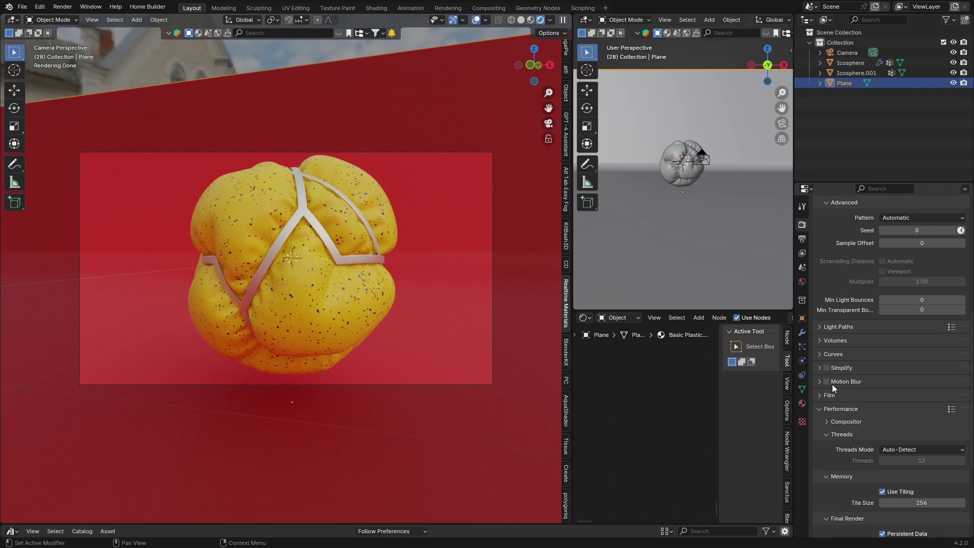
left_click(819, 327)
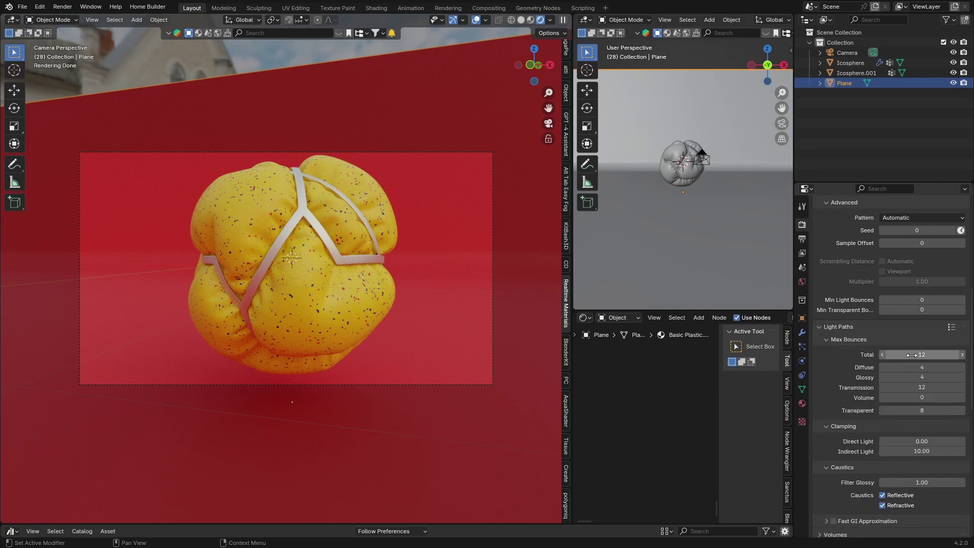
left_click(922, 387)
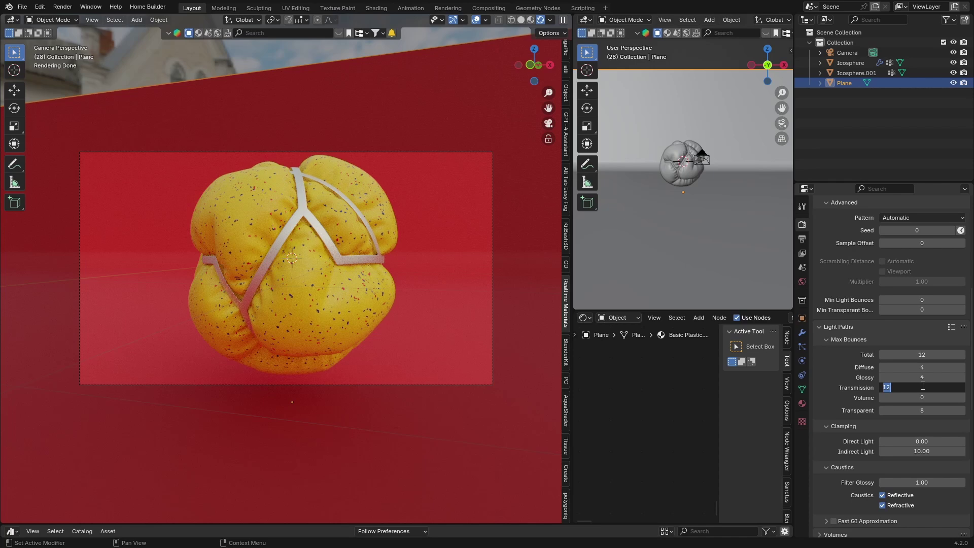
type("4")
key("Return")
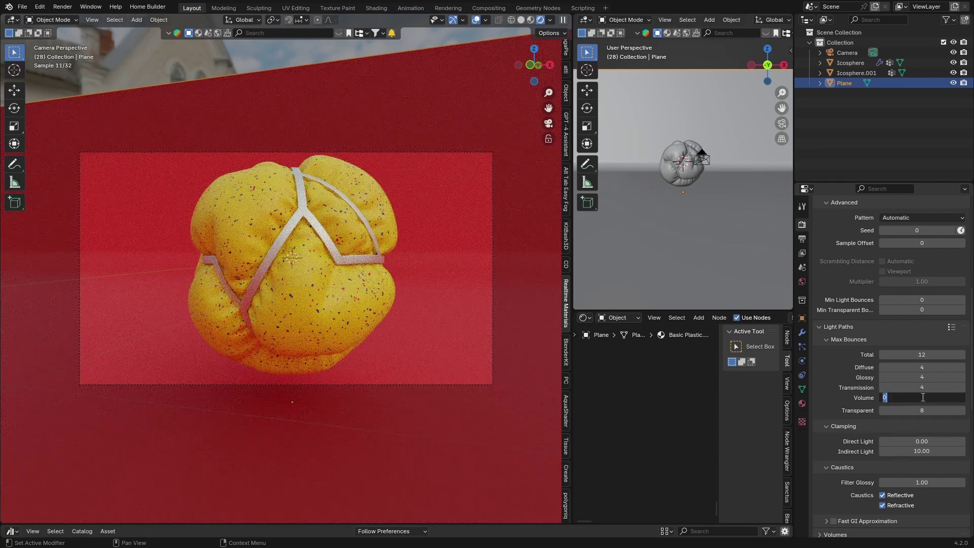
key("BackSpace")
type("4")
key("Return")
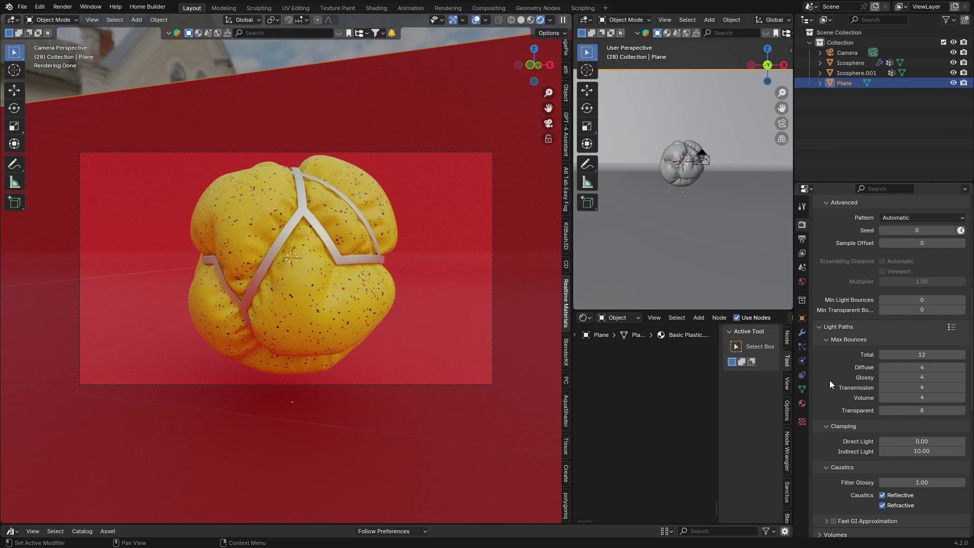
Enable Fast GI Approximation in the light path settings.
scroll(829, 379, "down", 3)
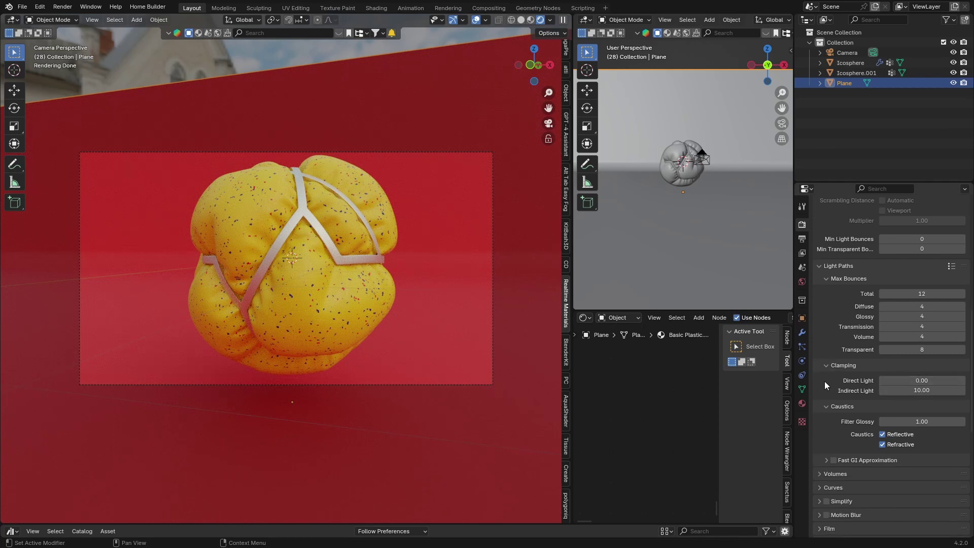
scroll(824, 384, "down", 2)
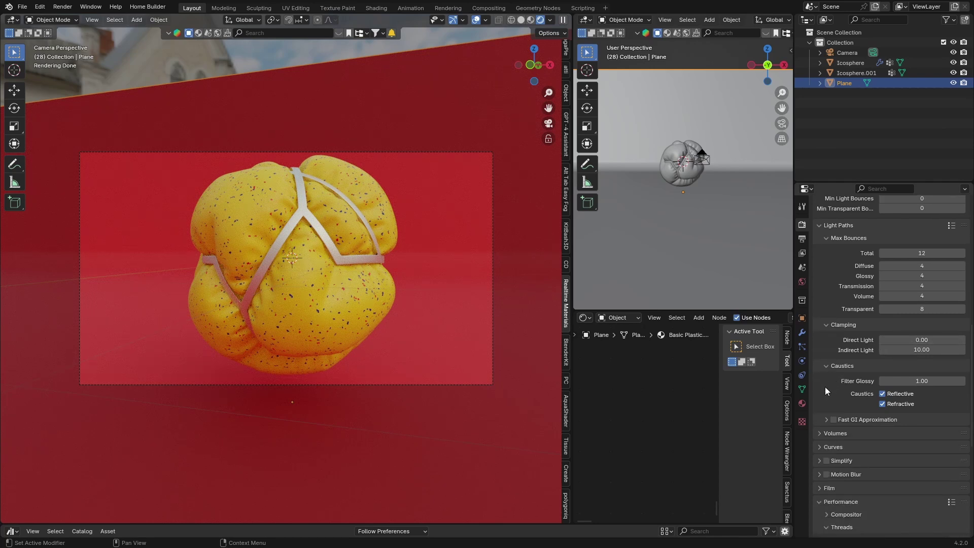
scroll(828, 383, "down", 3)
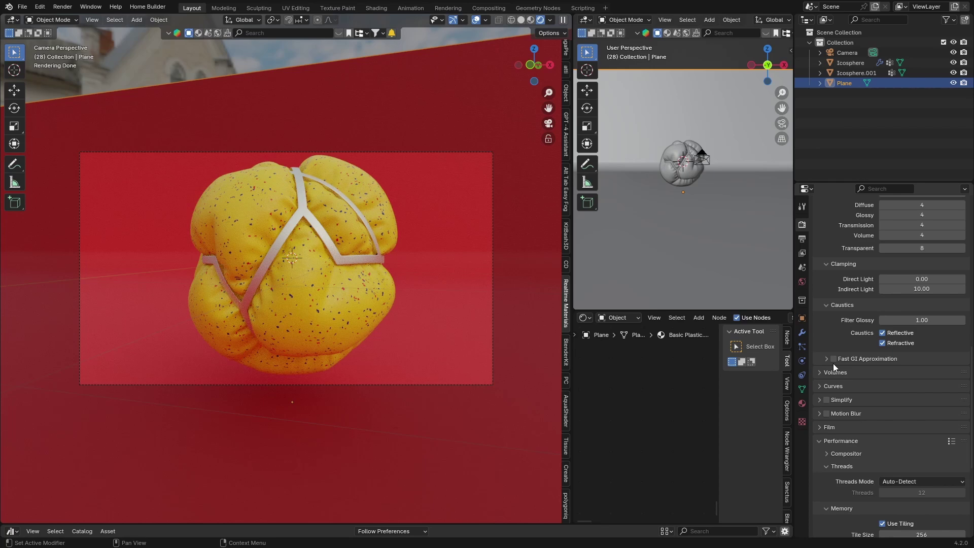
left_click(833, 359)
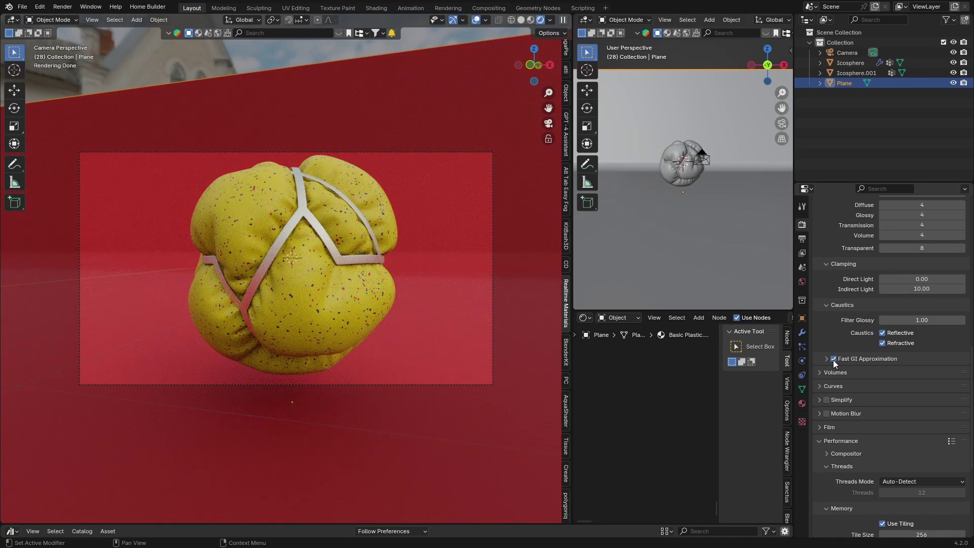
Compare the object's rendered close-up with Fast GI Approximation on and off, and leave the option disabled.
scroll(227, 280, "up", 4)
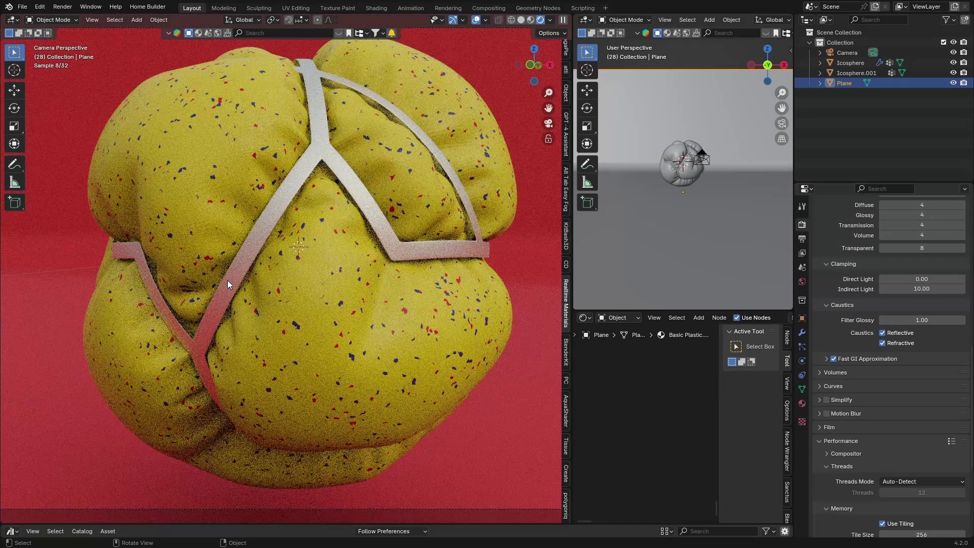
left_click(833, 359)
left_click(833, 359)
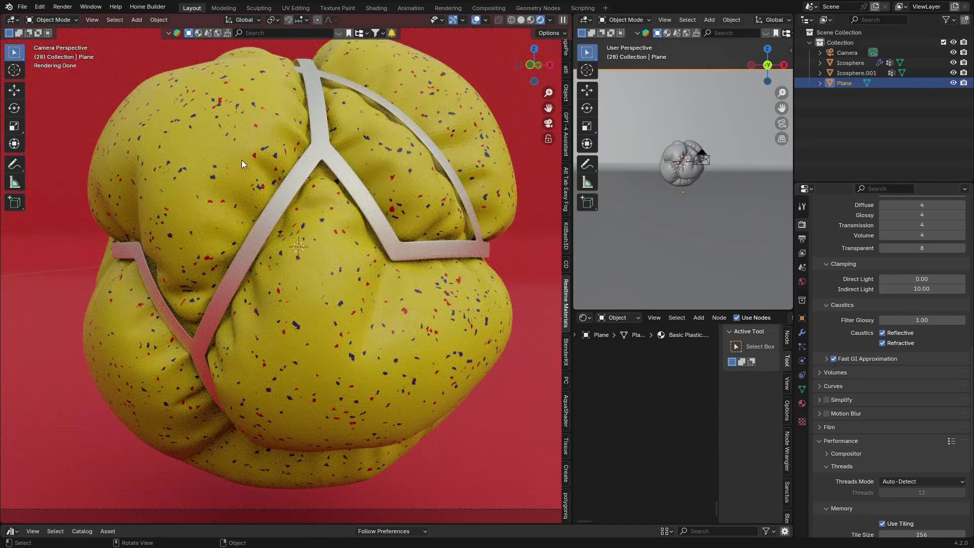
scroll(239, 160, "up", 5)
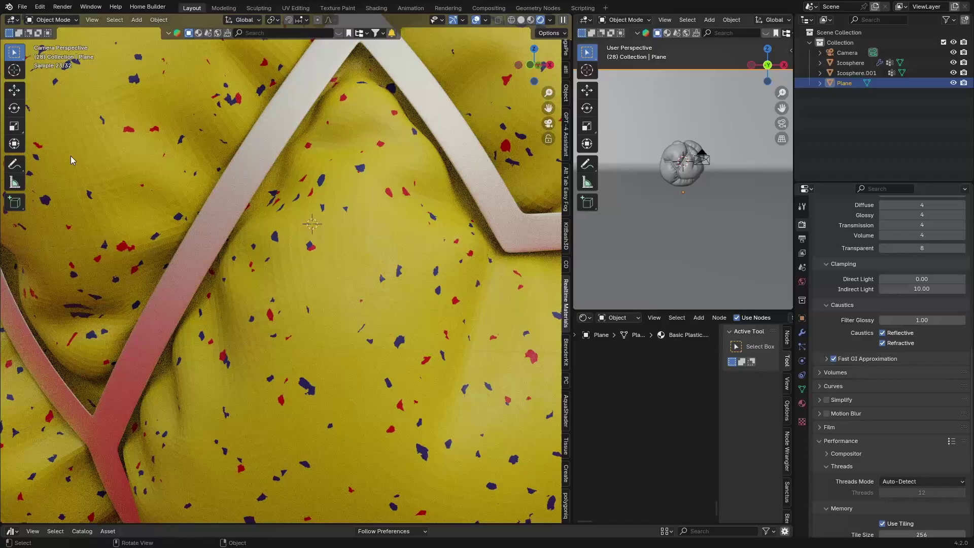
left_click(833, 359)
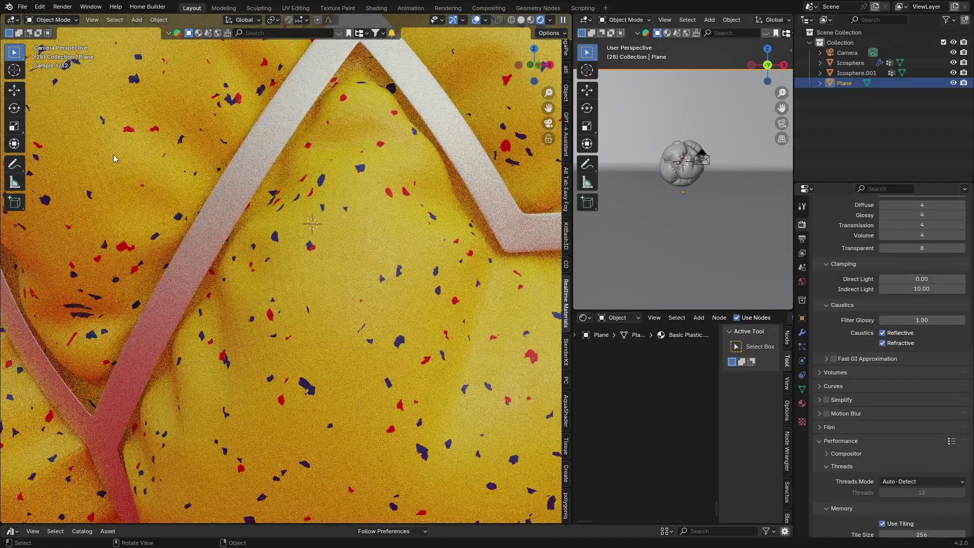
scroll(335, 297, "down", 3)
scroll(335, 297, "down", 5)
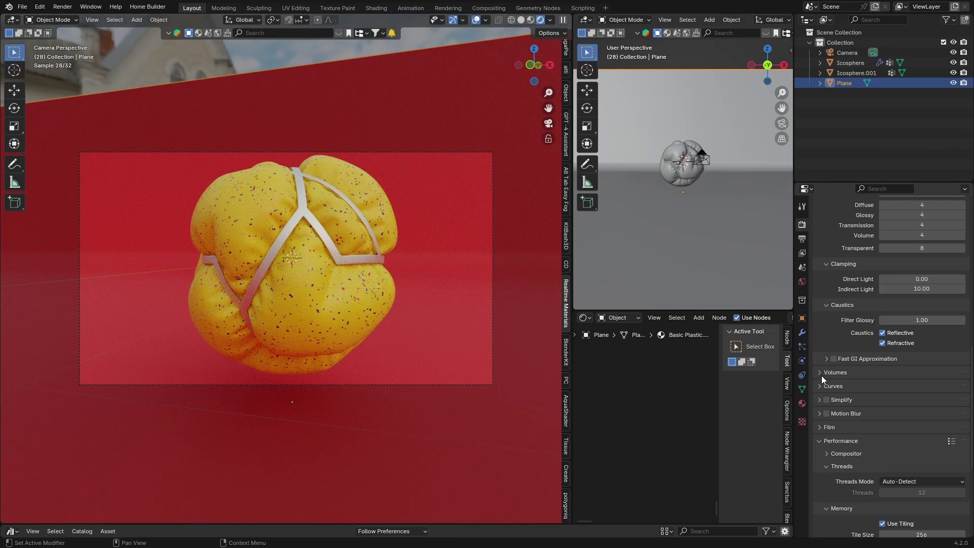
Set the render tile size to 256 in the memory performance settings.
scroll(821, 375, "down", 2)
left_click(822, 419)
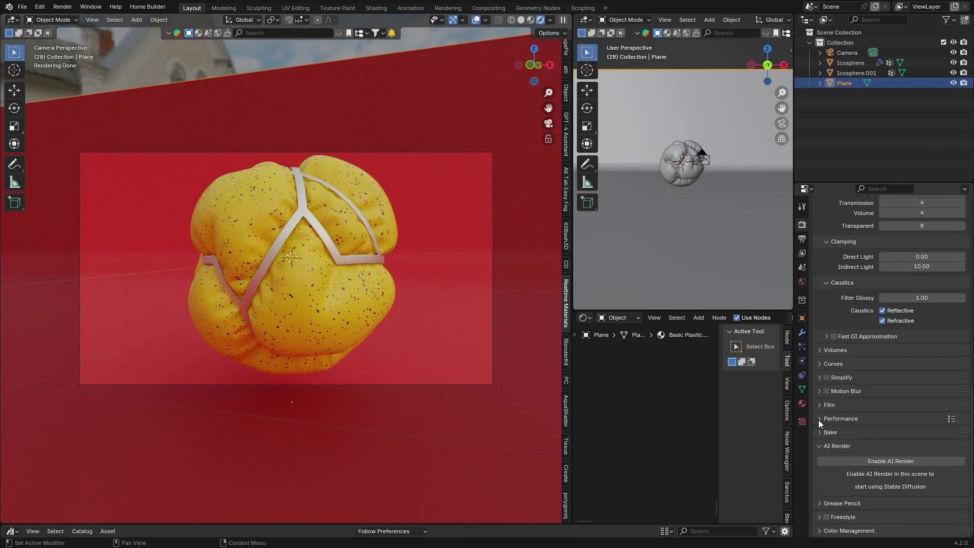
left_click(817, 419)
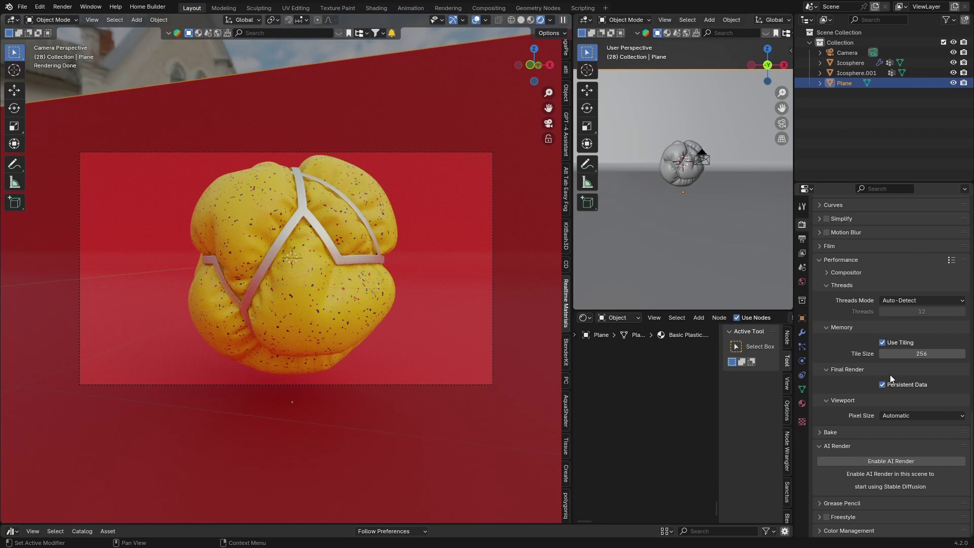
left_click(922, 354)
type("256")
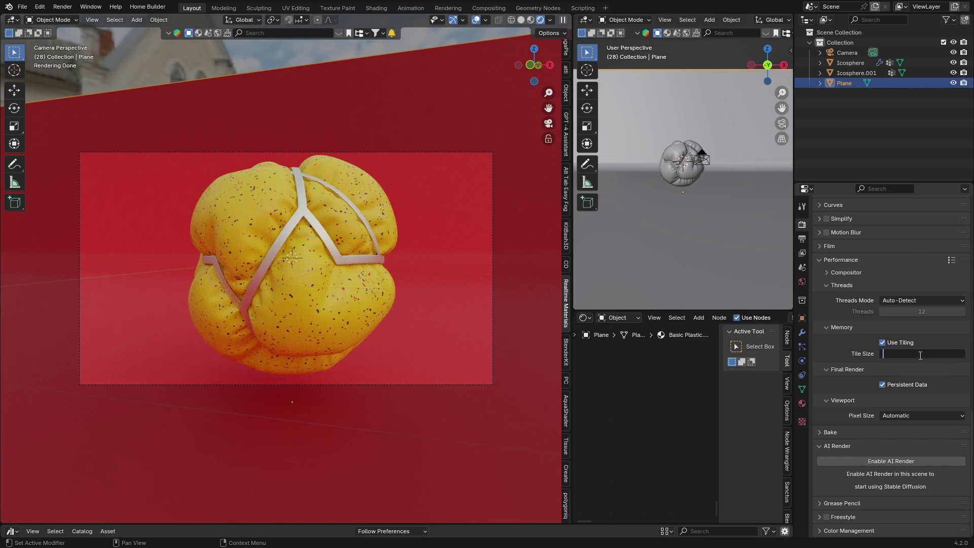
key("Return")
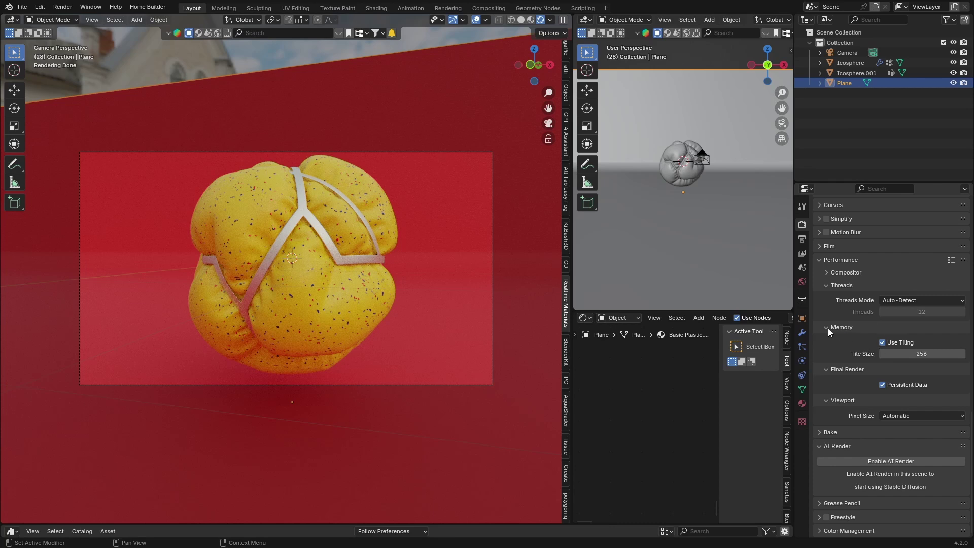
Review the scene's color management settings, including display device and view transform.
left_click(820, 530)
scroll(823, 531, "down", 2)
scroll(823, 530, "down", 4)
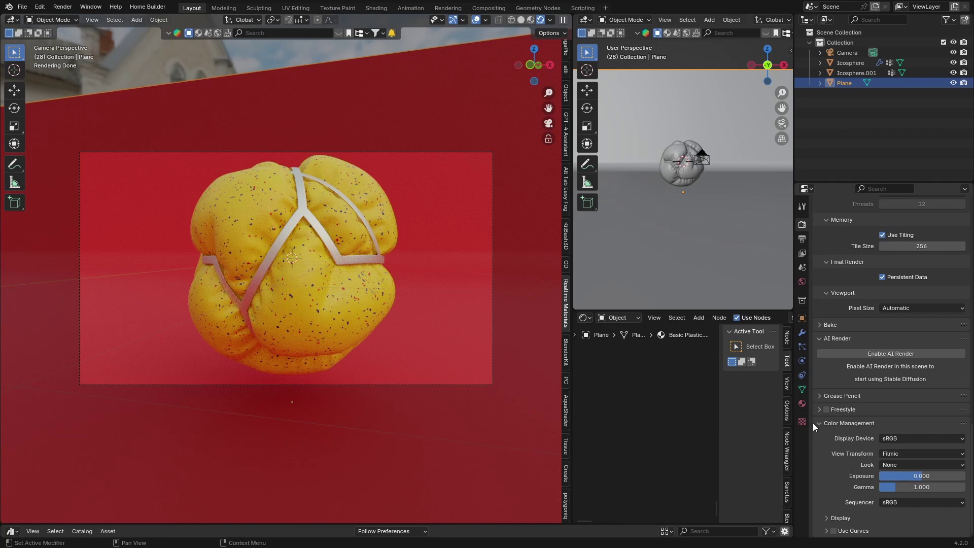
scroll(822, 425, "up", 10)
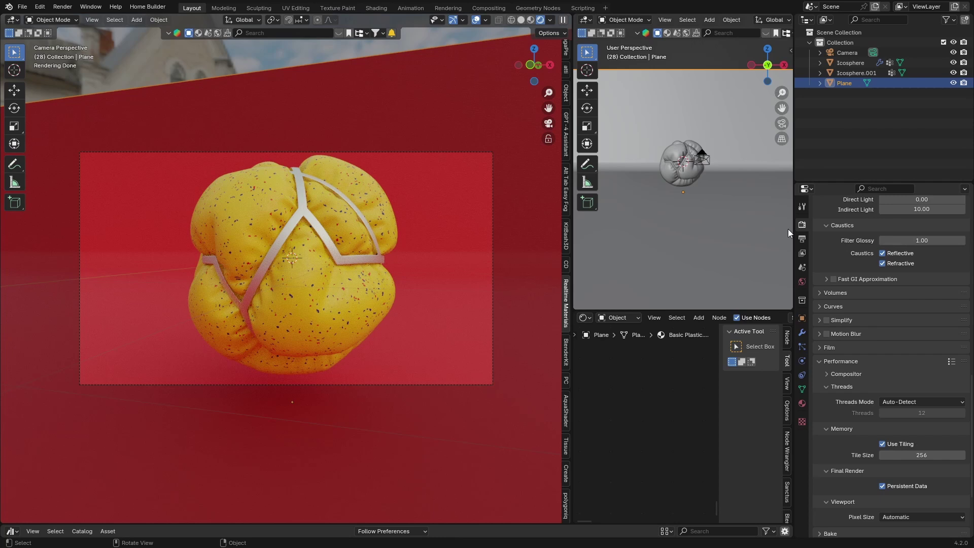
Try JPEG as the output file format and raise its quality.
left_click(802, 243)
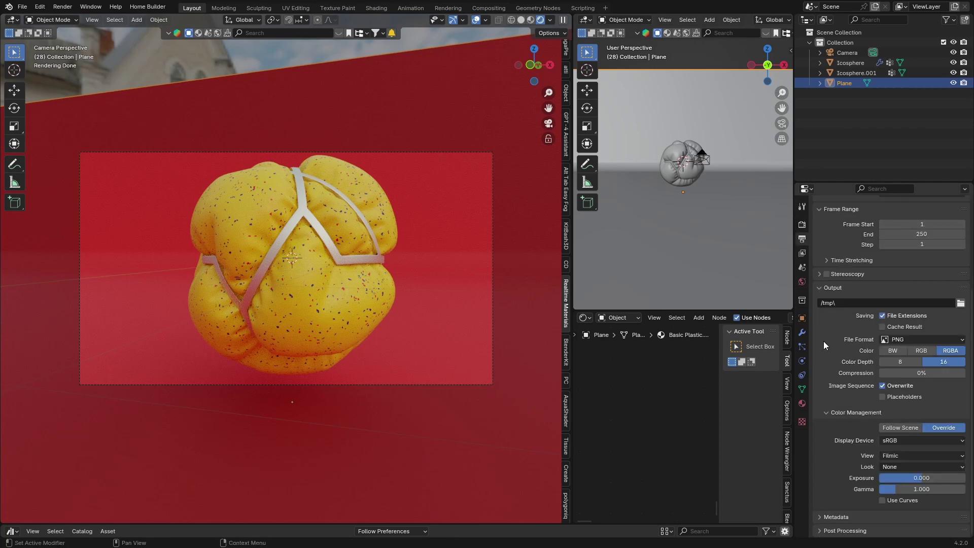
left_click(903, 339)
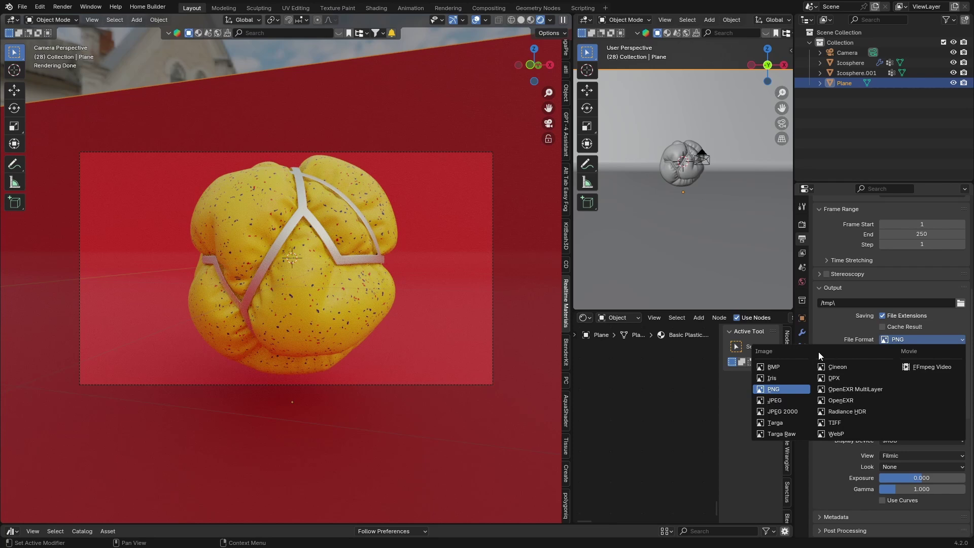
left_click(775, 401)
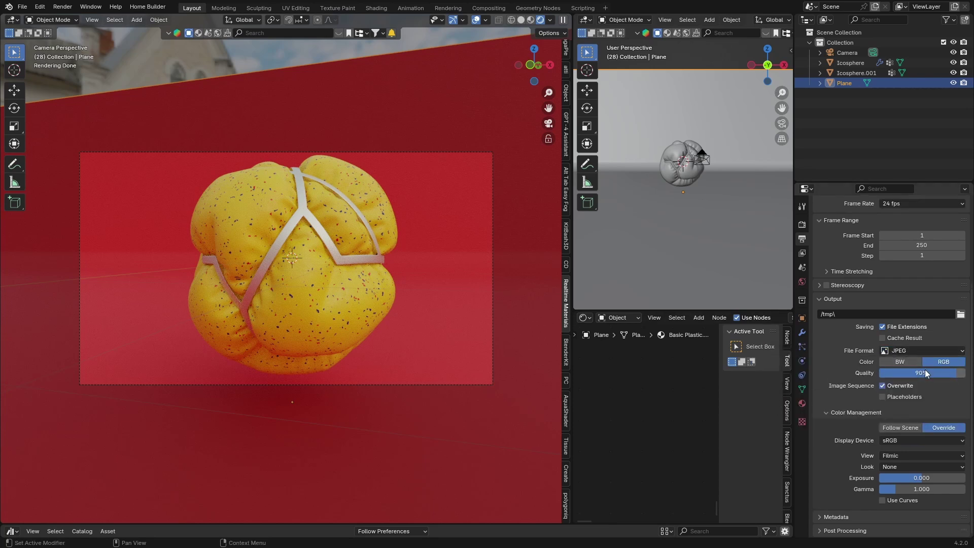
left_click_drag(948, 380, 966, 379)
Set the output file format to PNG with RGBA color and a 16-bit color depth.
left_click(916, 354)
left_click(807, 393)
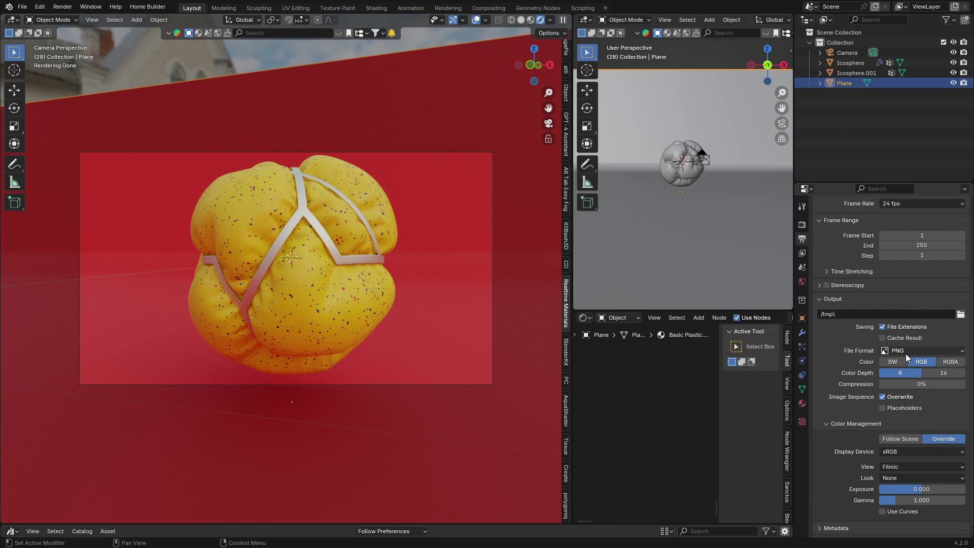
left_click(939, 373)
left_click(951, 362)
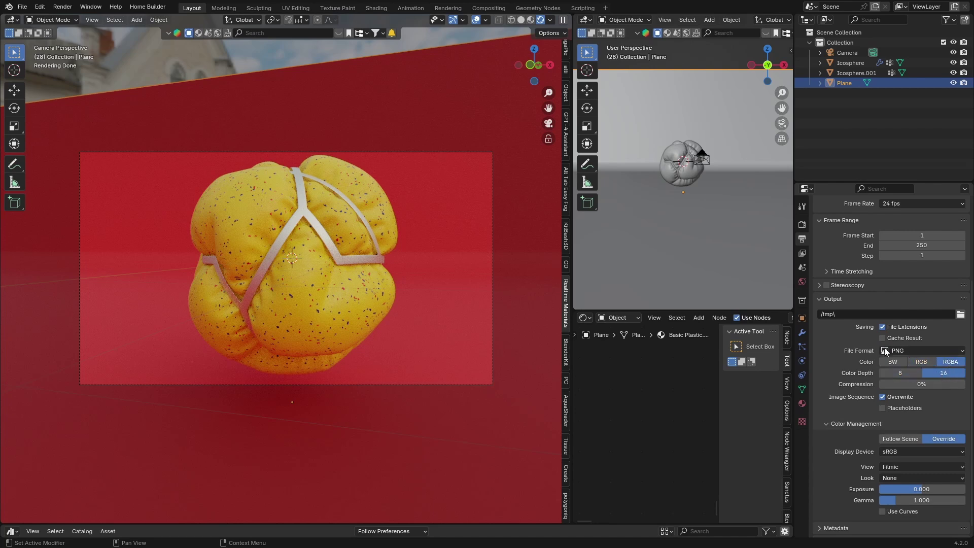
left_click(906, 350)
Render the current frame from the camera and inspect the image's detail.
key("F12")
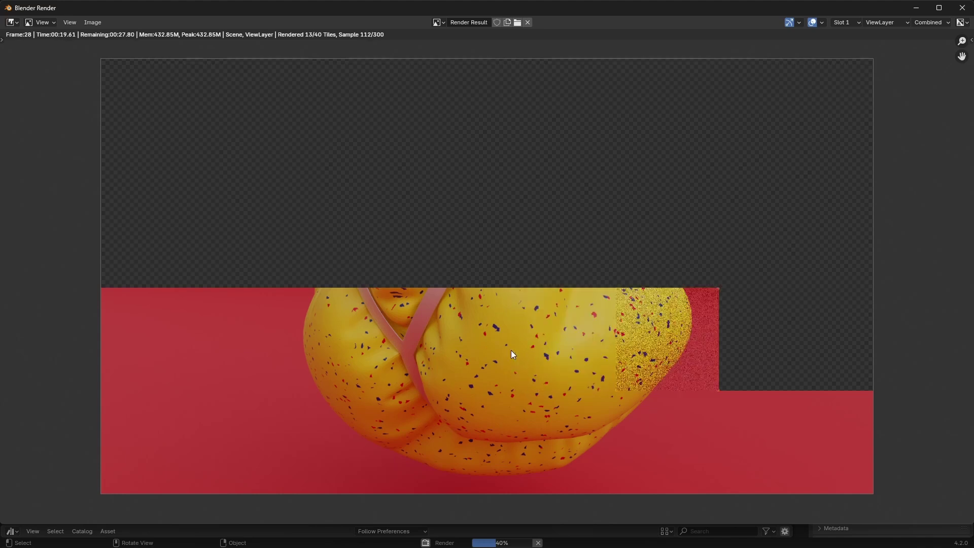
scroll(512, 354, "up", 2)
scroll(512, 355, "down", 2)
scroll(512, 354, "down", 2)
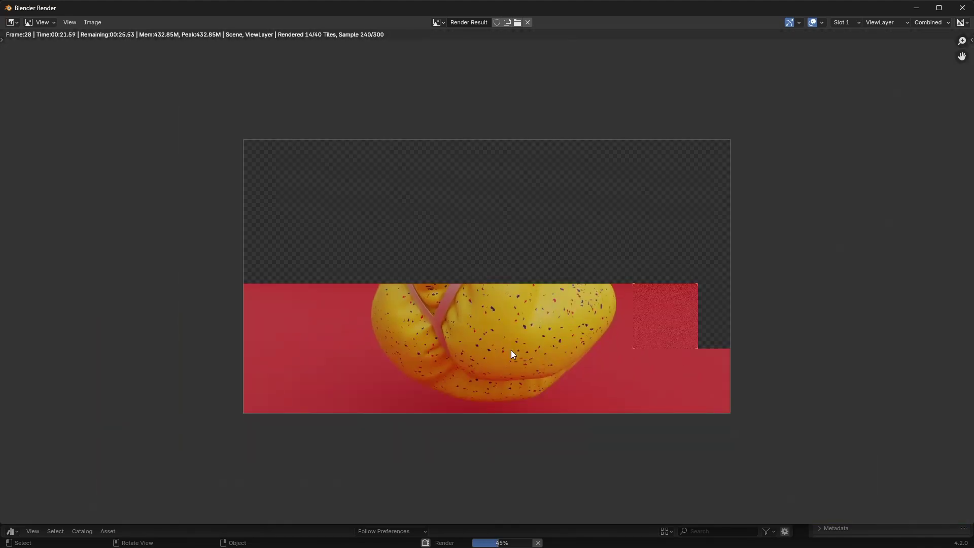
scroll(513, 354, "up", 4)
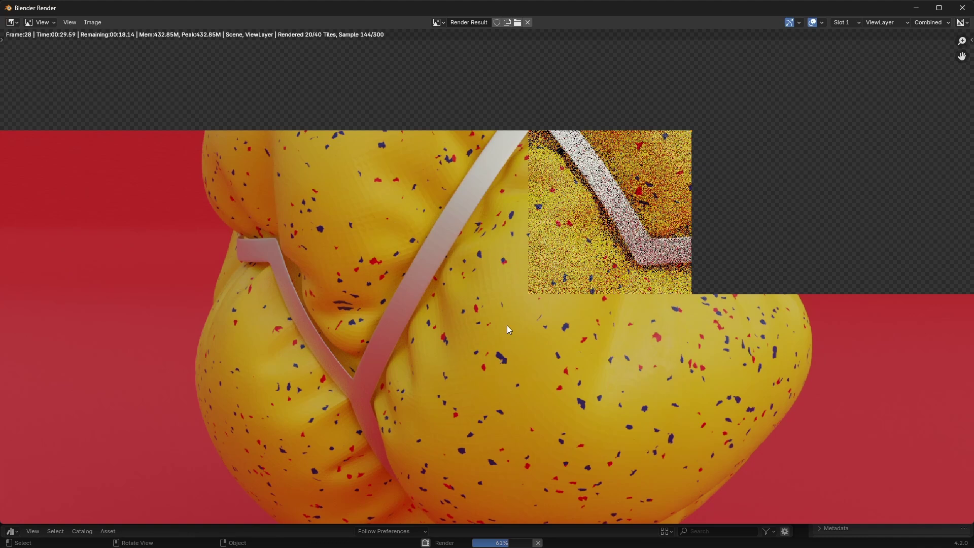
scroll(439, 319, "down", 2)
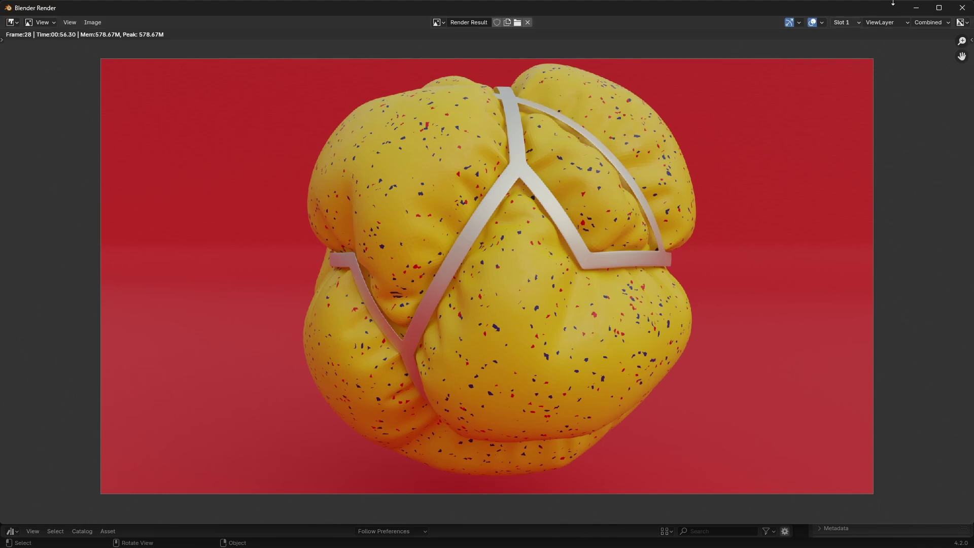
Close the render result and deselect the plane in the camera view.
left_click(963, 8)
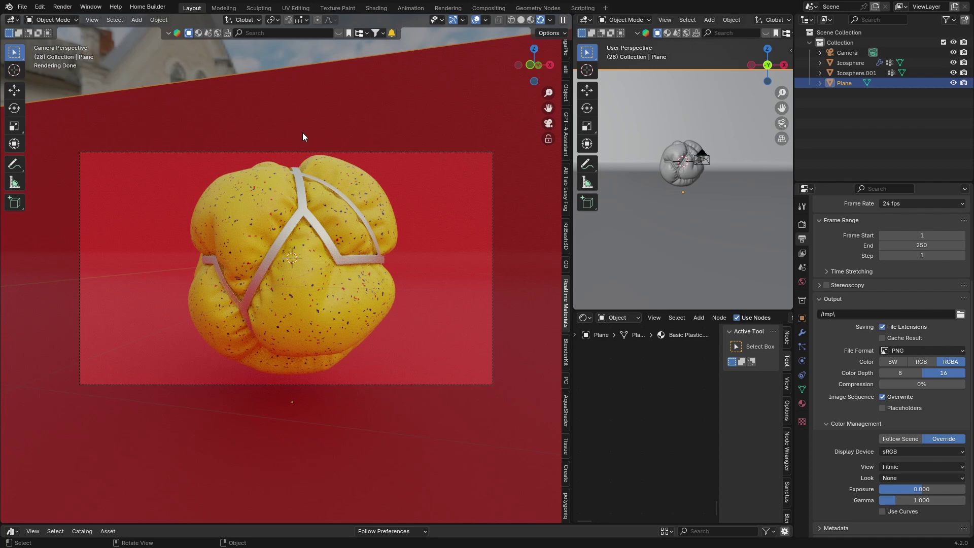
left_click(239, 60)
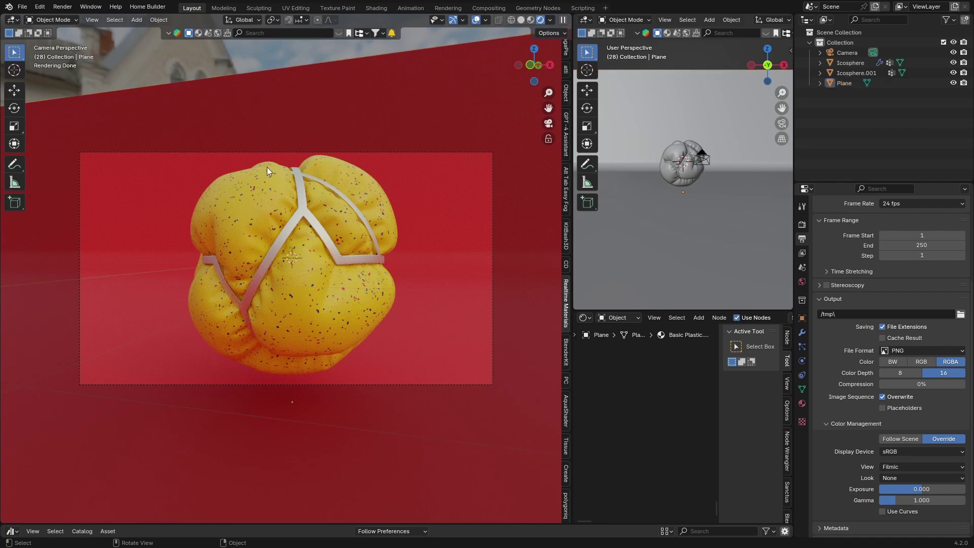